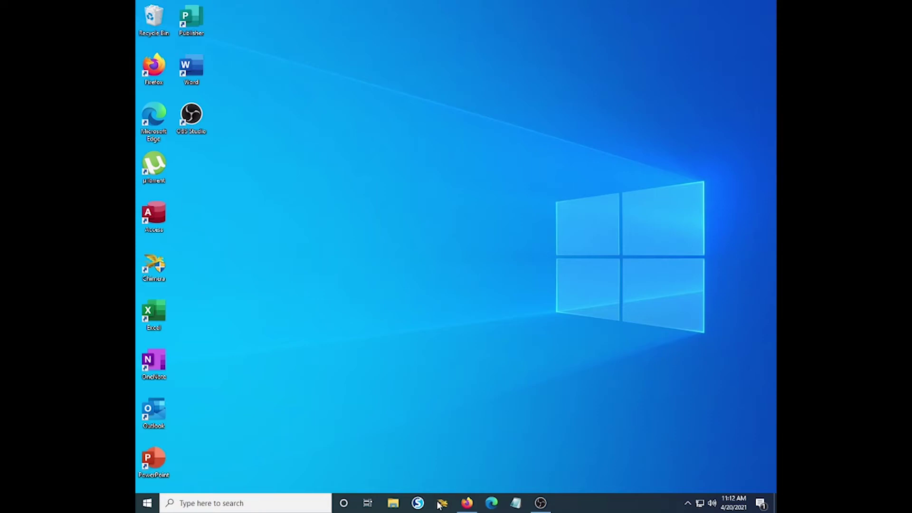
Search Google for 'windows 8.1 os' and open Microsoft's Windows 8.1 disc image (ISO) download page.
click(467, 502)
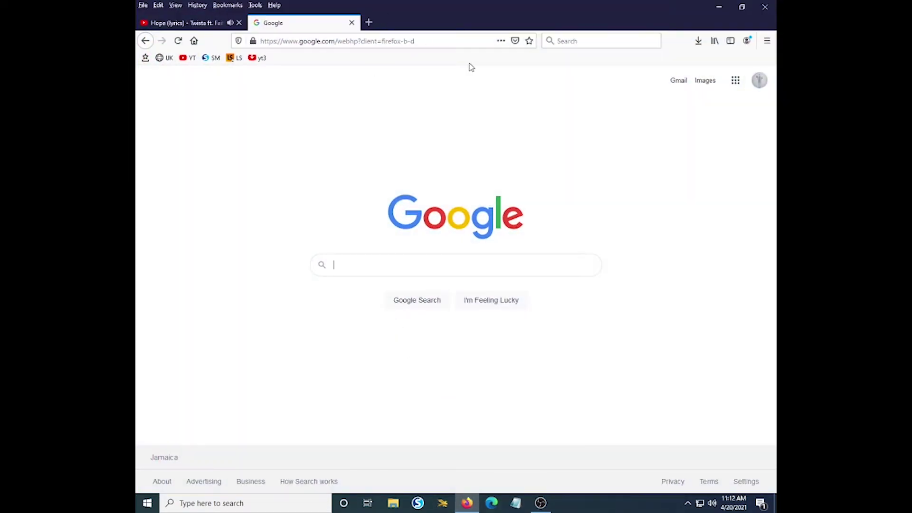
click(599, 39)
text(window)
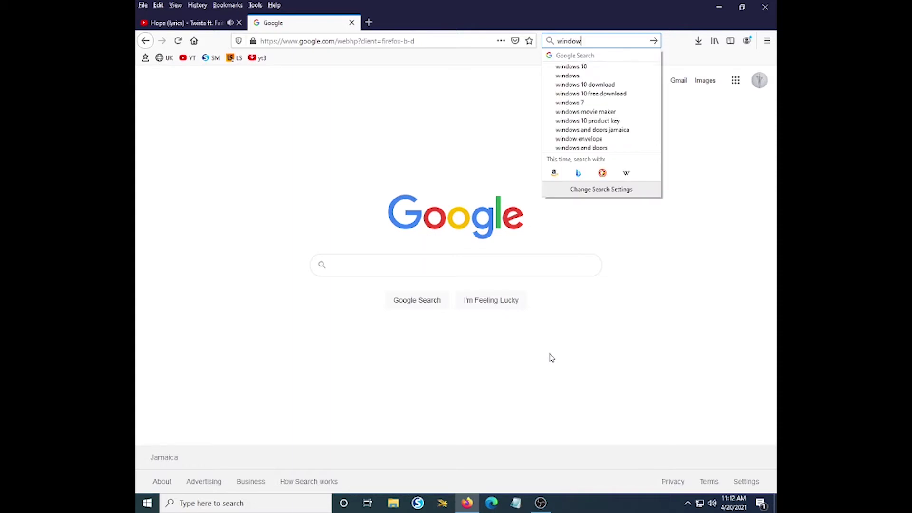
text(s 8.)
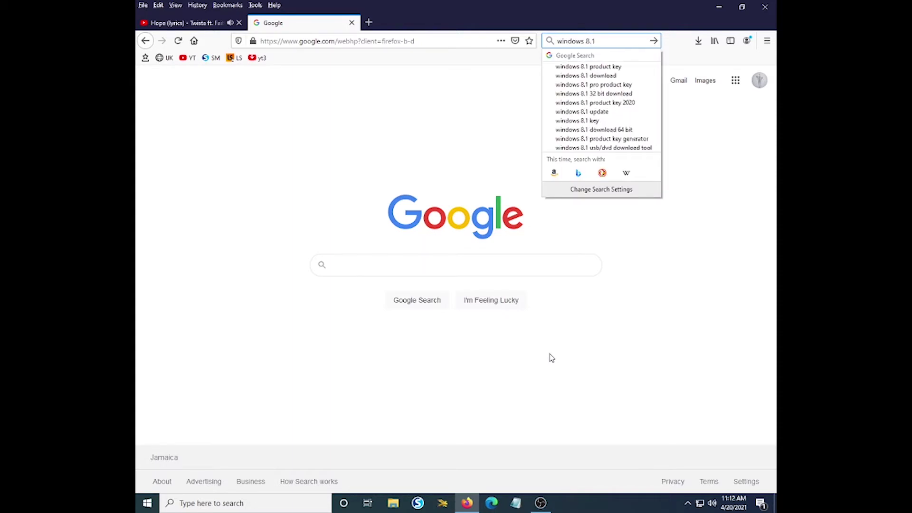
text(1 os)
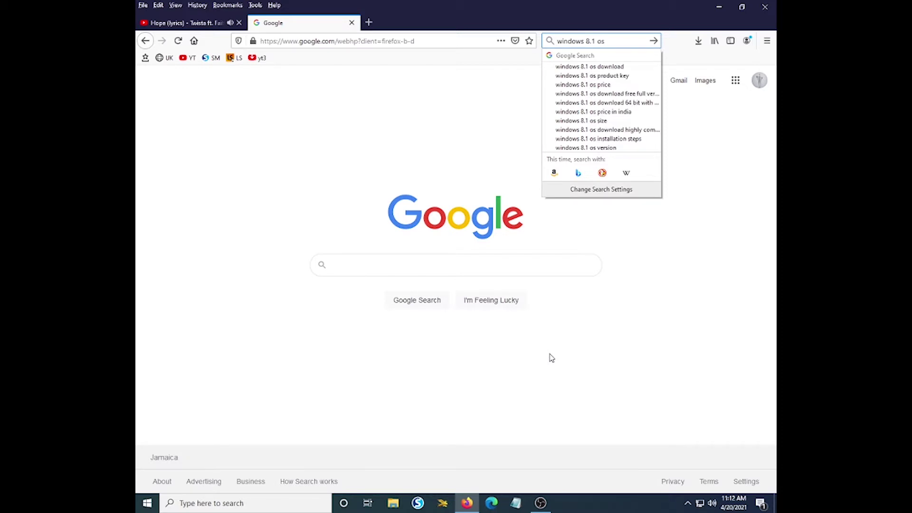
key(Return)
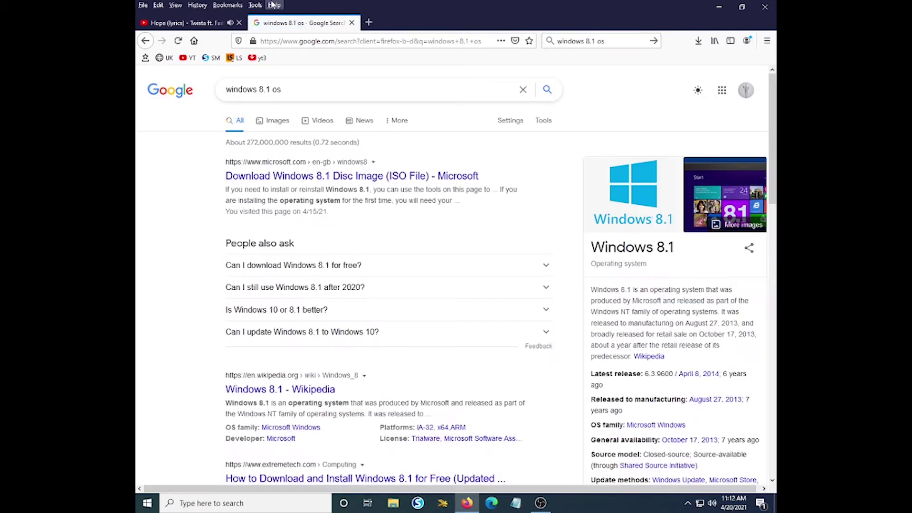
click(311, 184)
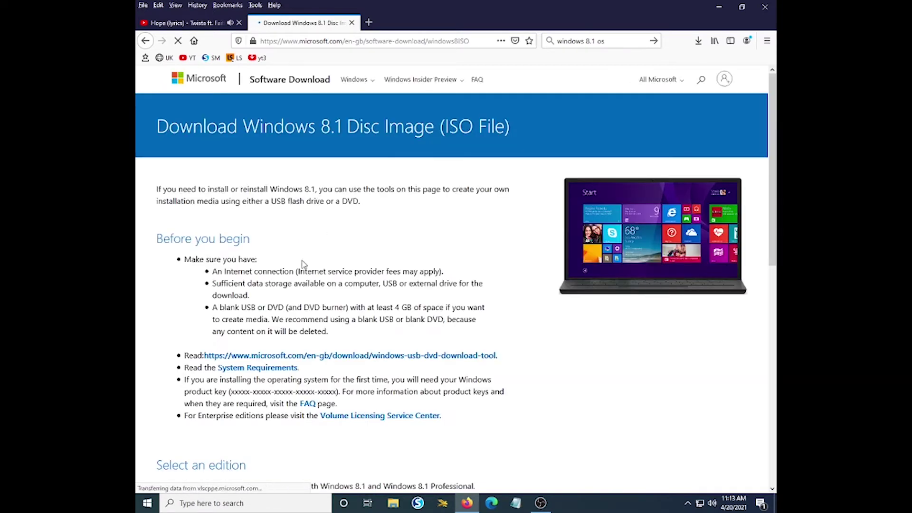
Select the Windows 8.1 edition and confirm it.
scroll(299, 268, down, 2)
scroll(297, 273, down, 3)
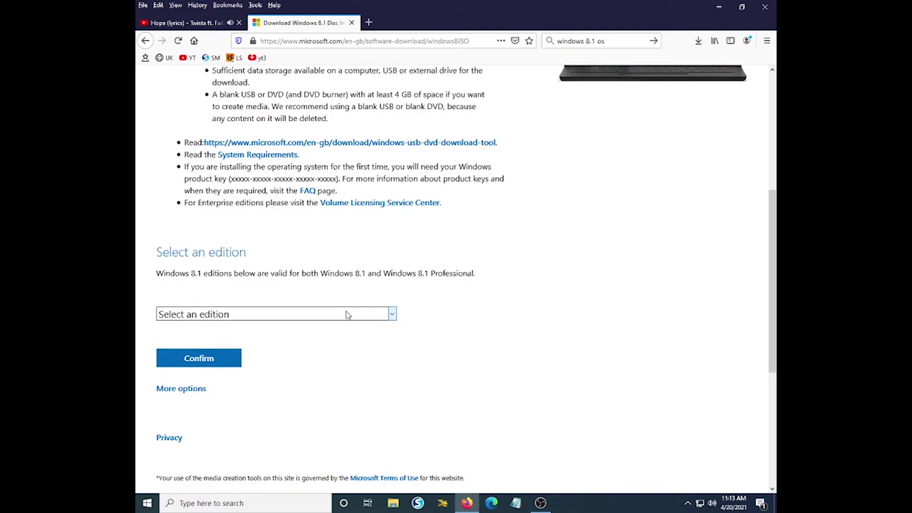
click(391, 316)
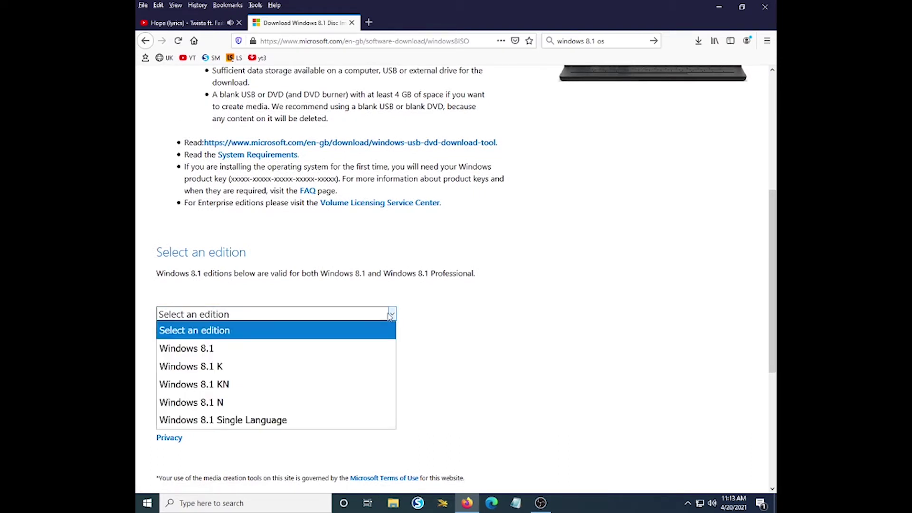
click(312, 350)
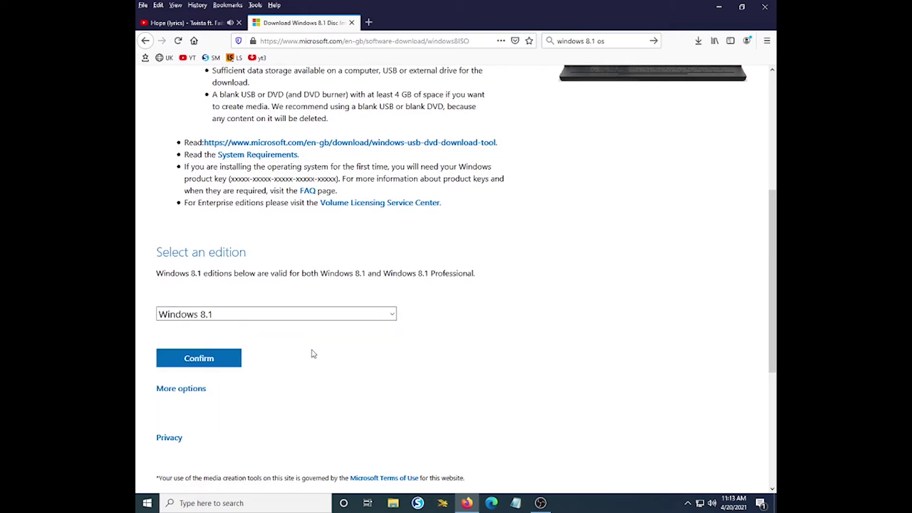
click(210, 363)
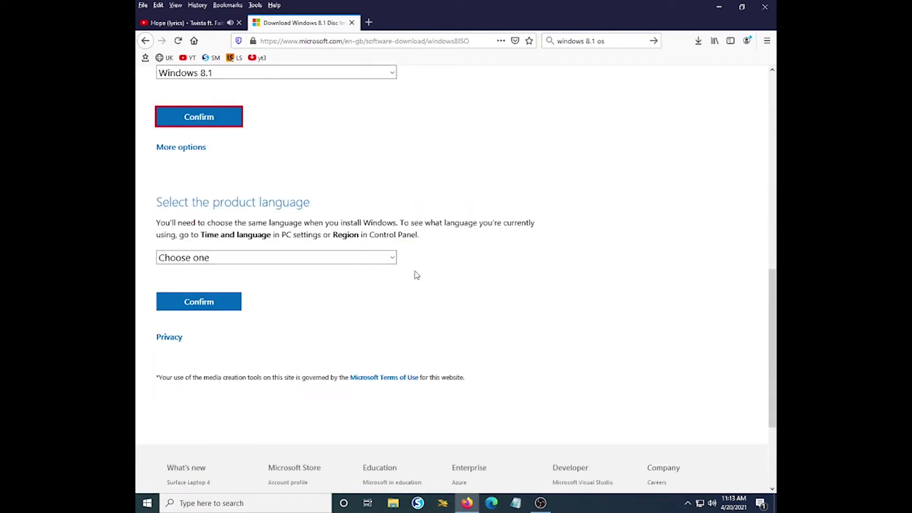
Choose English as the product language, confirm, and download the 32-bit image.
scroll(255, 315, down, 1)
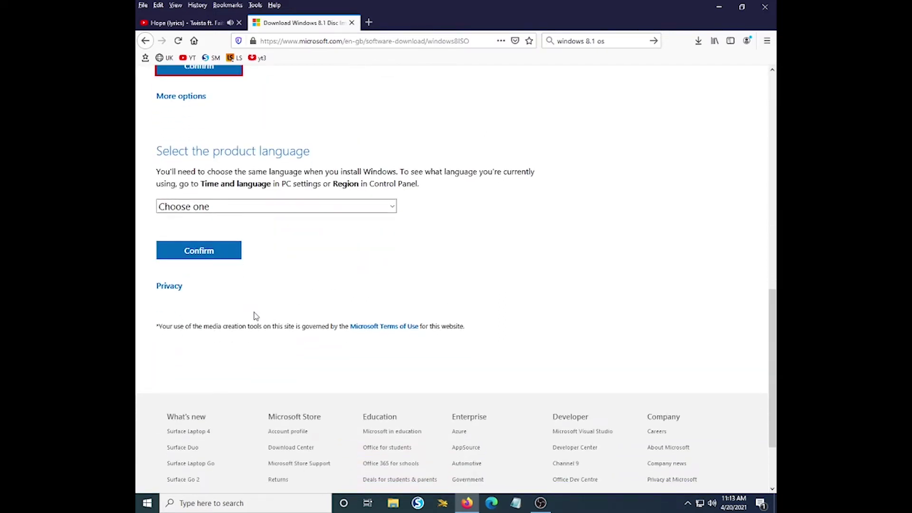
click(392, 207)
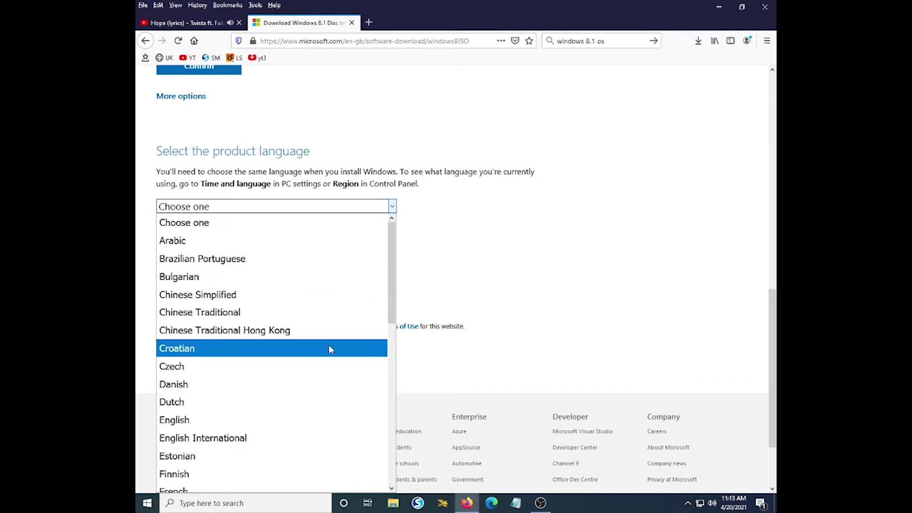
scroll(331, 354, down, 3)
scroll(330, 355, down, 4)
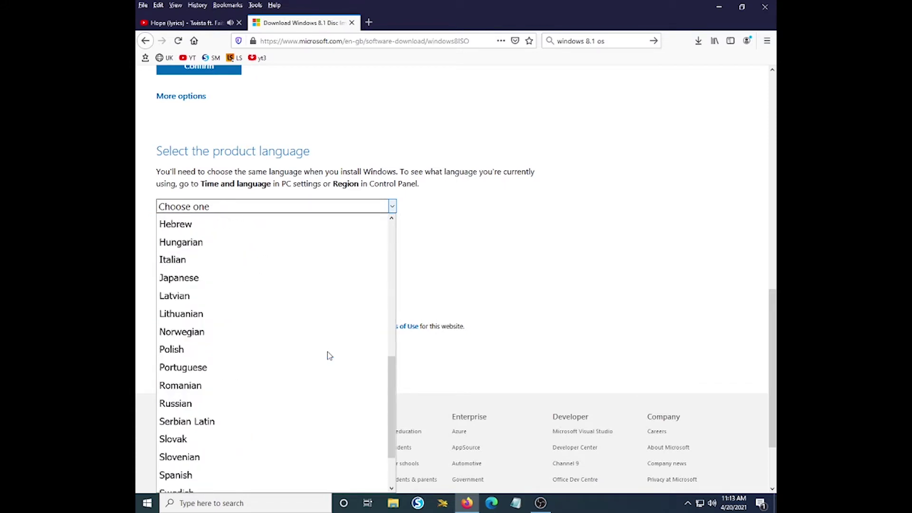
scroll(330, 339, up, 2)
scroll(331, 338, up, 2)
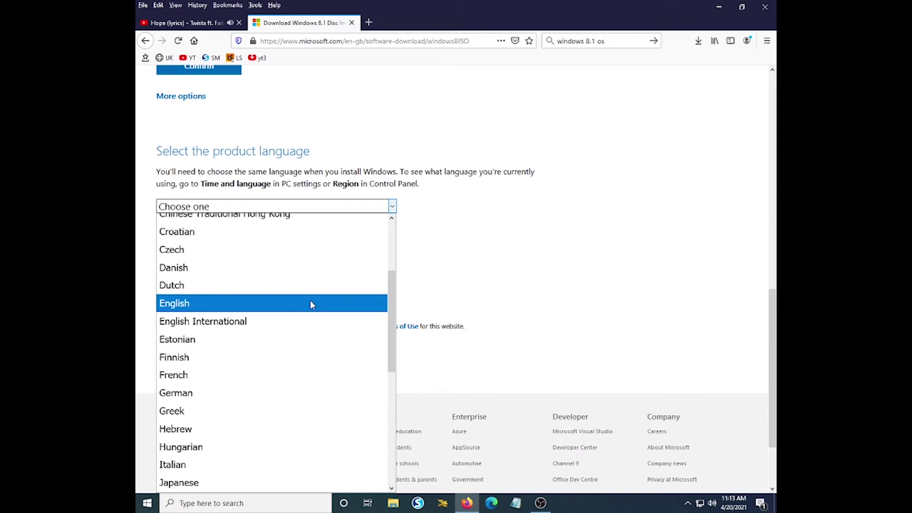
click(310, 302)
click(218, 257)
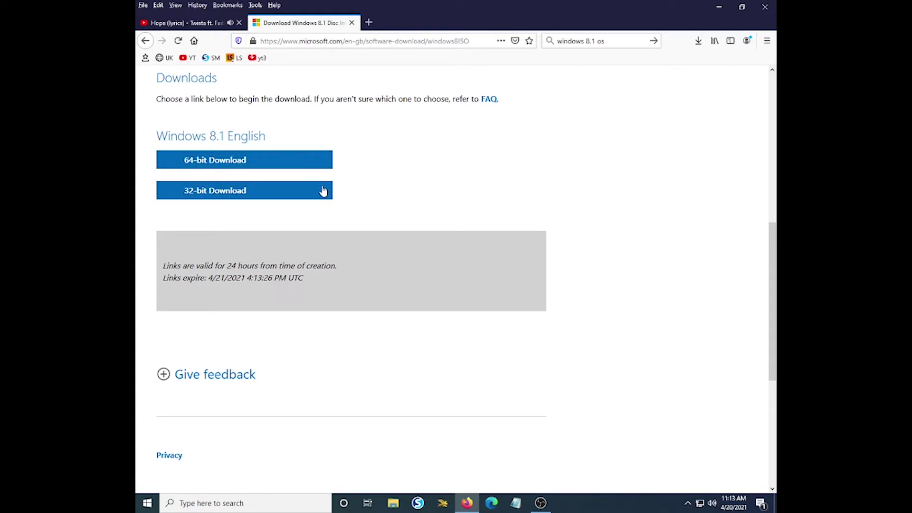
drag(321, 189, 166, 193)
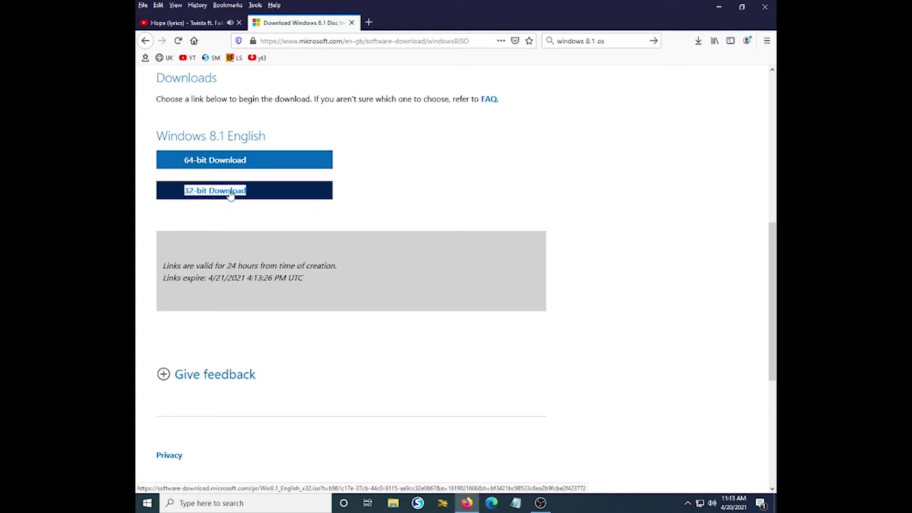
click(437, 169)
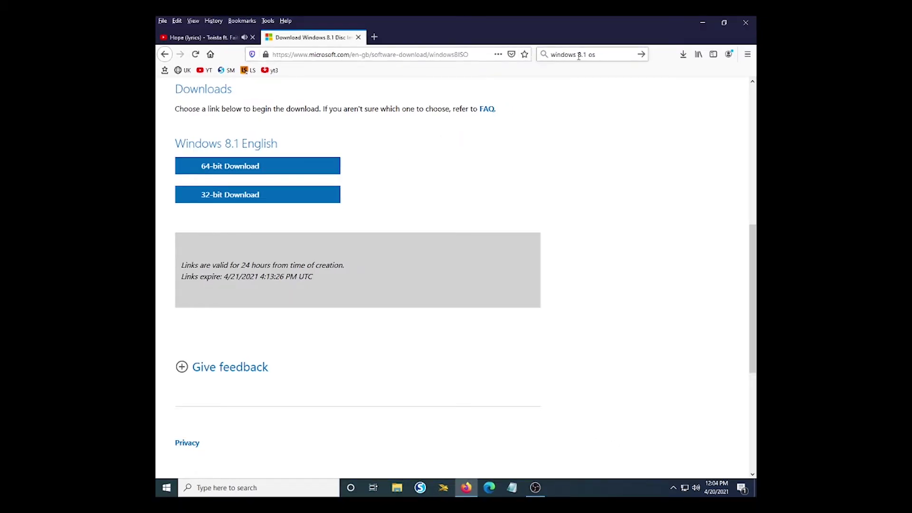
Search Google for 'rufus' and open the official Rufus website.
click(580, 56)
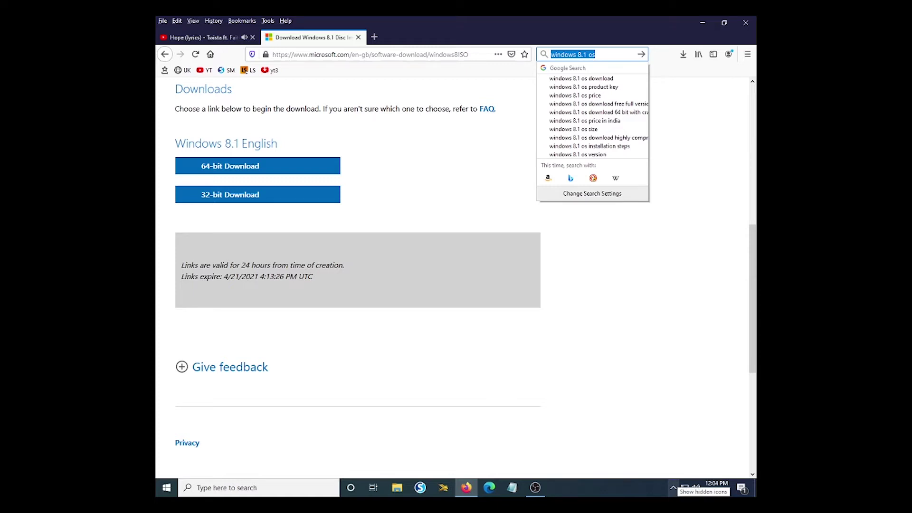
text(rufus)
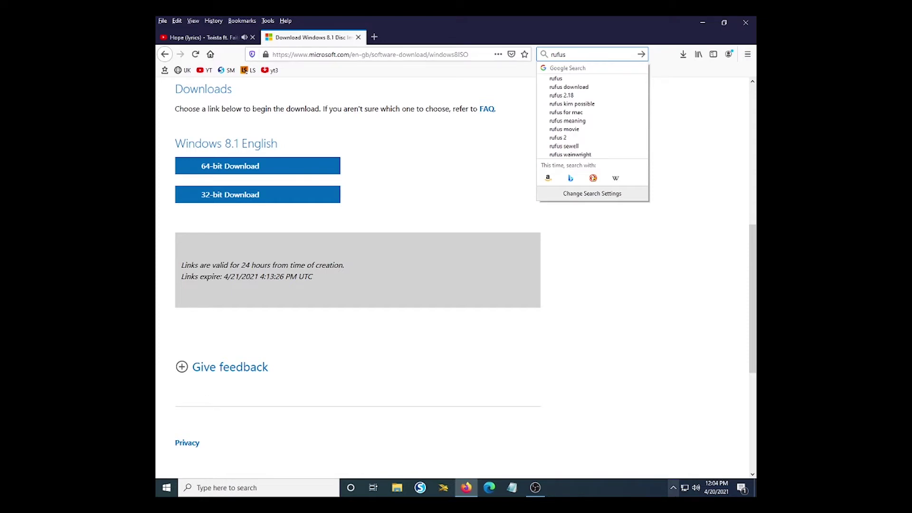
key(Down)
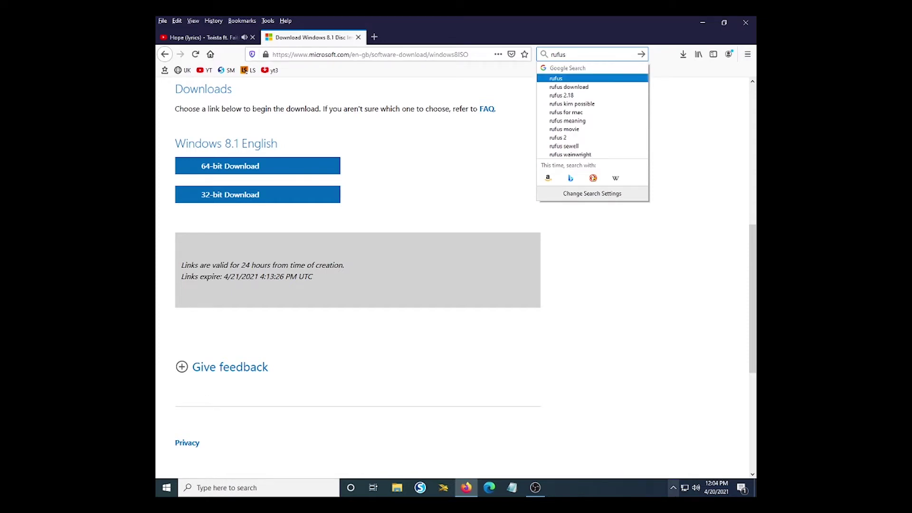
key(Return)
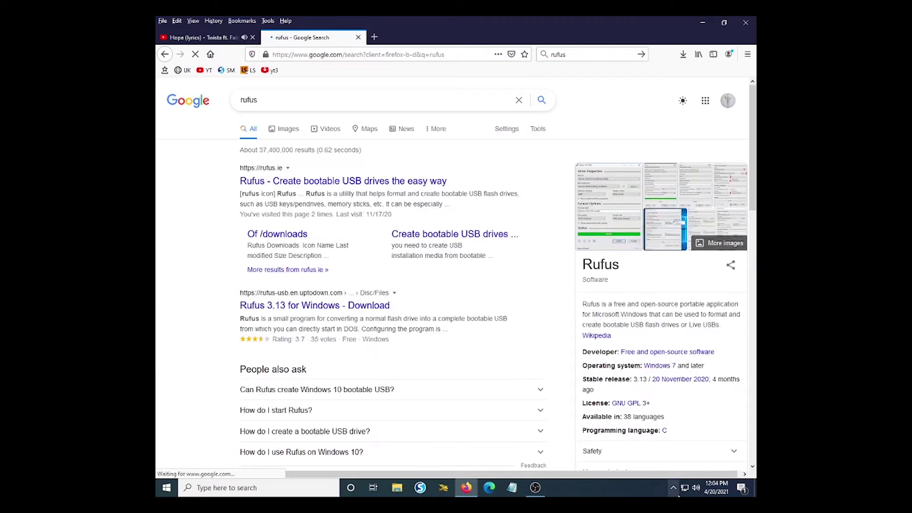
click(353, 185)
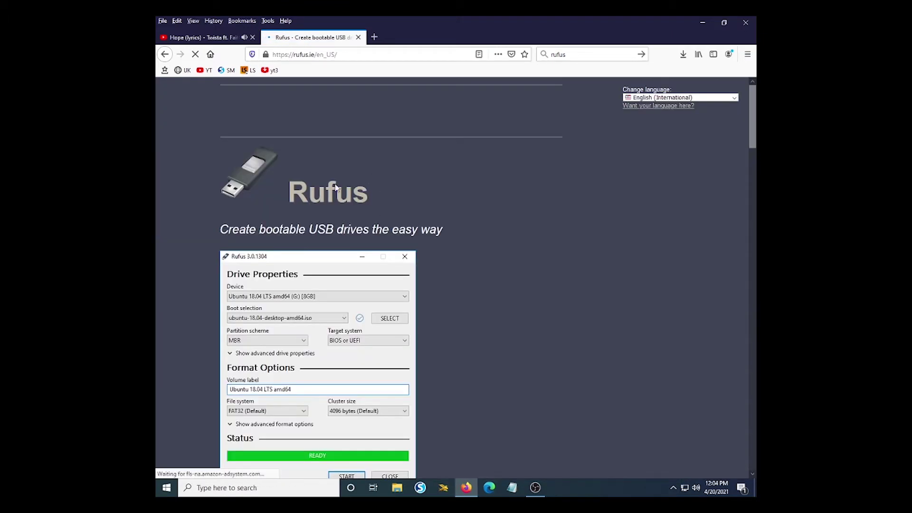
Launch the downloaded rufus-3.13 program from the Downloads folder.
scroll(369, 216, down, 5)
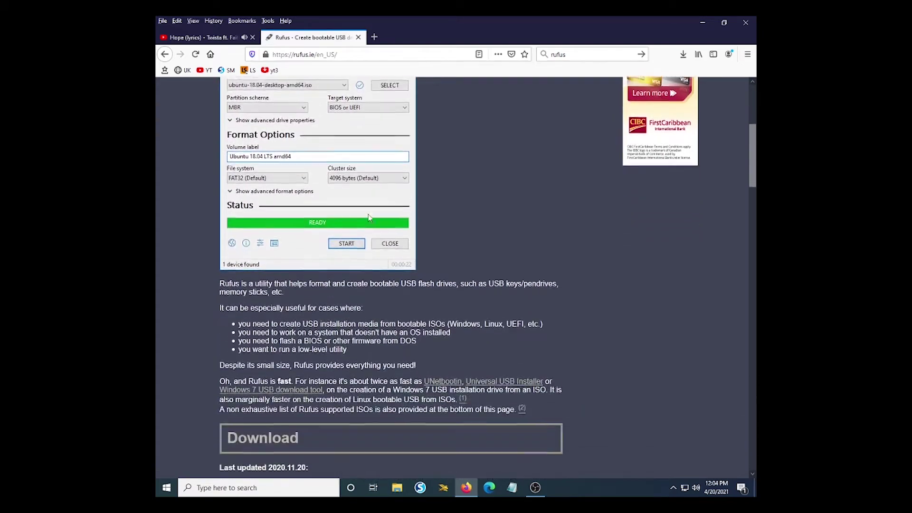
scroll(369, 217, down, 3)
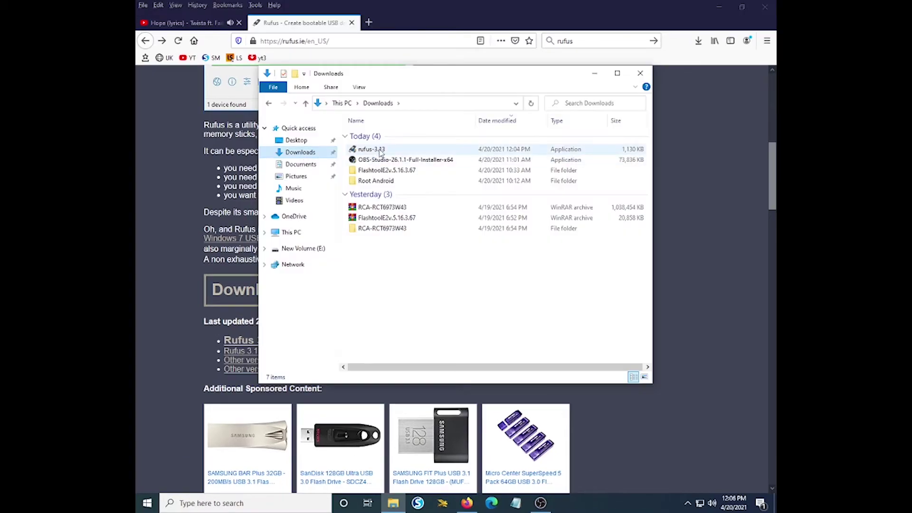
click(382, 150)
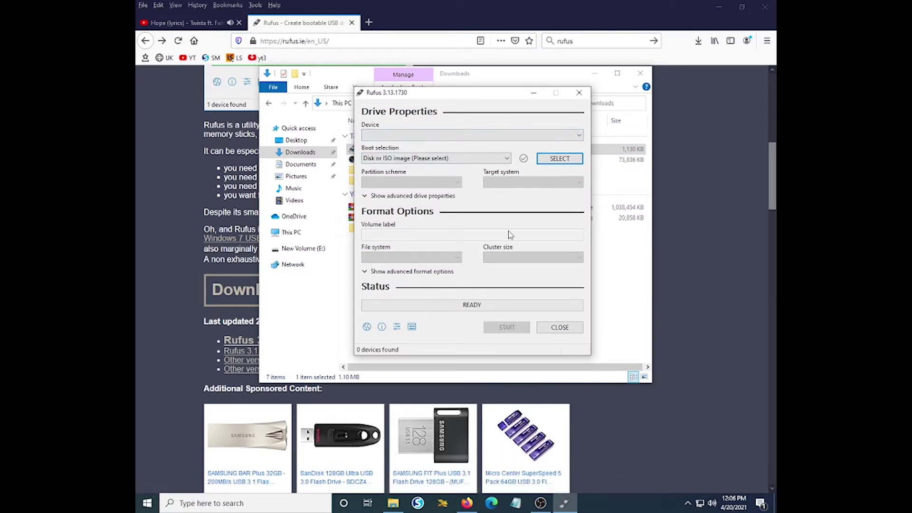
Load Win8.1_English_x32.iso from New Volume (E:) > Software for Windows as the boot image.
click(560, 160)
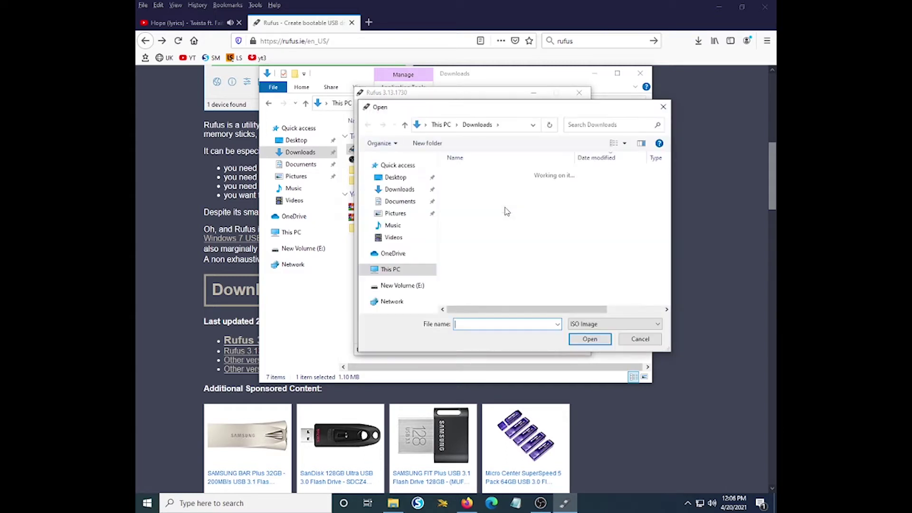
click(406, 285)
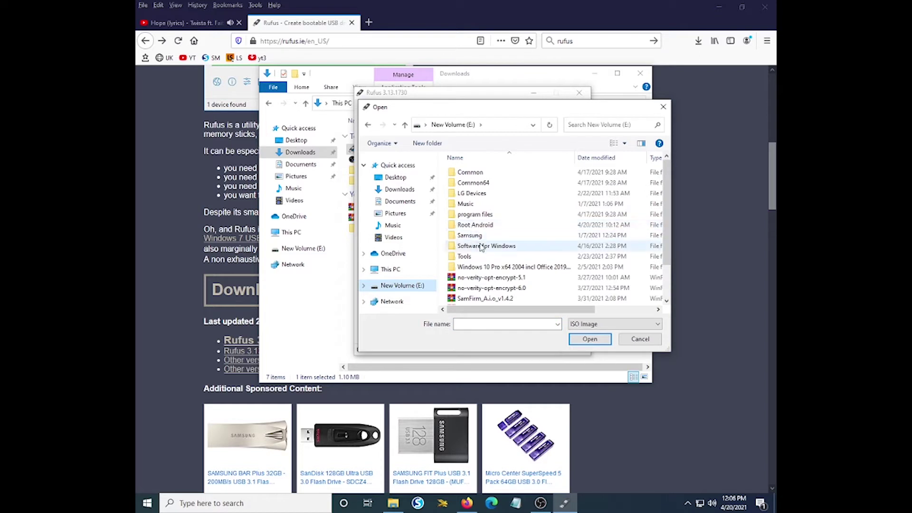
double_click(481, 246)
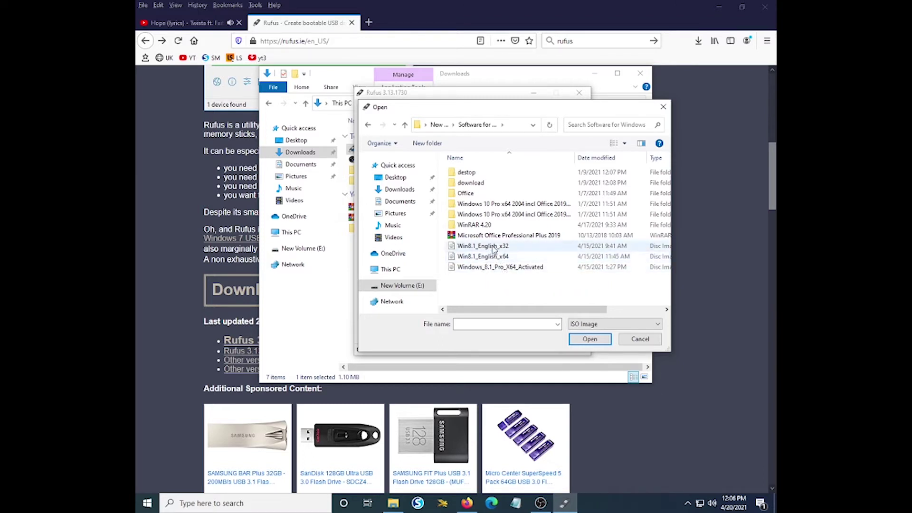
click(494, 249)
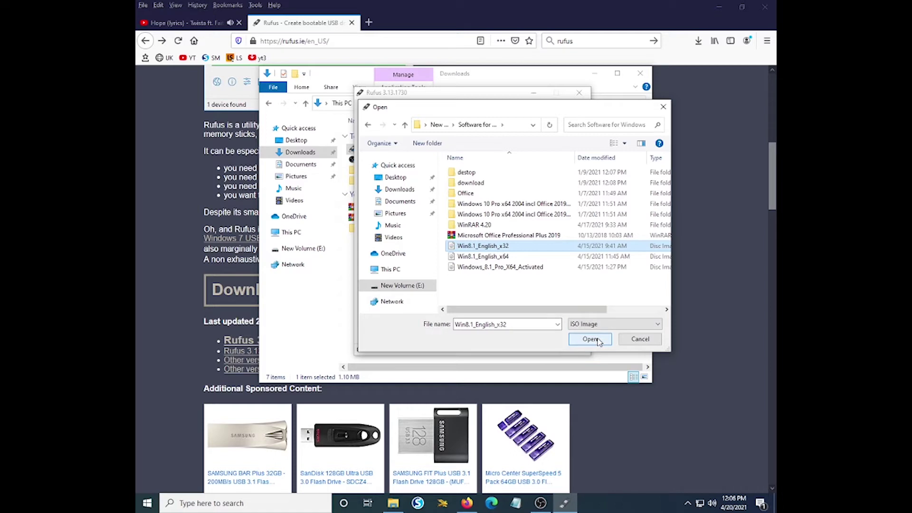
click(597, 340)
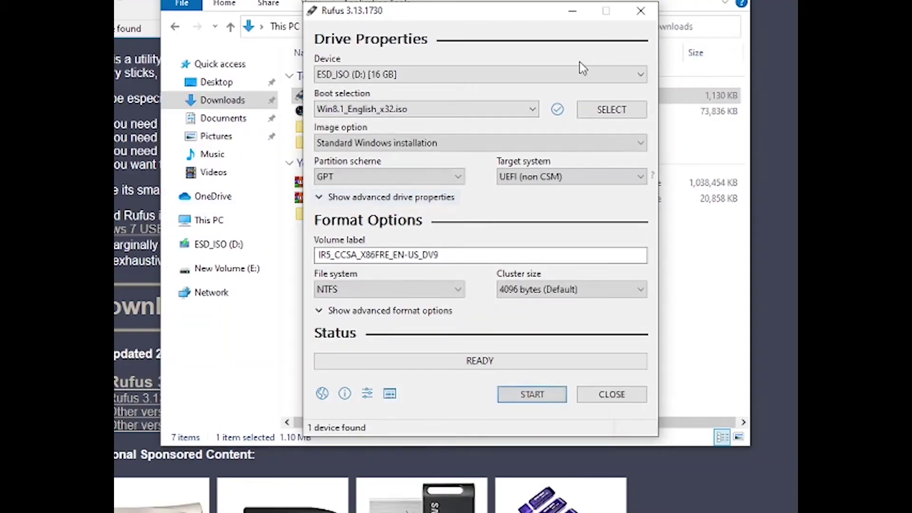
Confirm the 16 GB ESD_ISO (D:) target drive, start writing, and accept the data-erase warning.
click(613, 76)
click(612, 76)
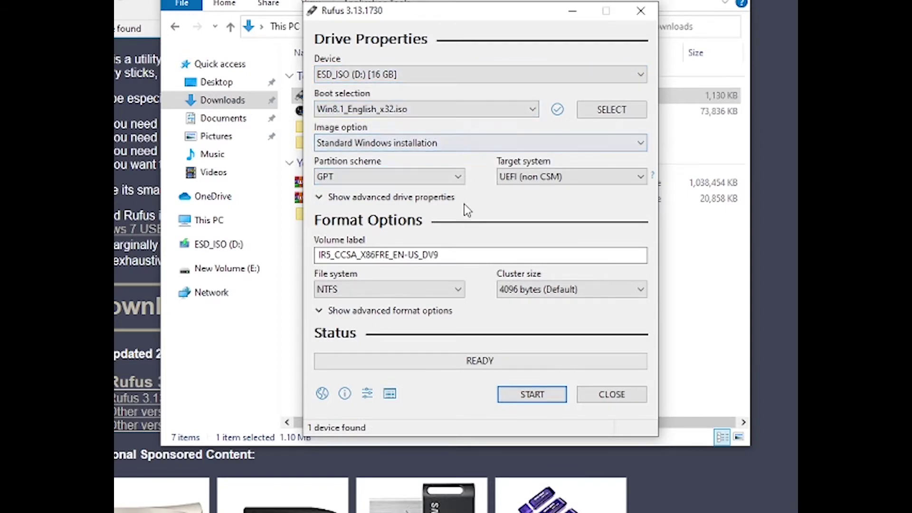
click(529, 398)
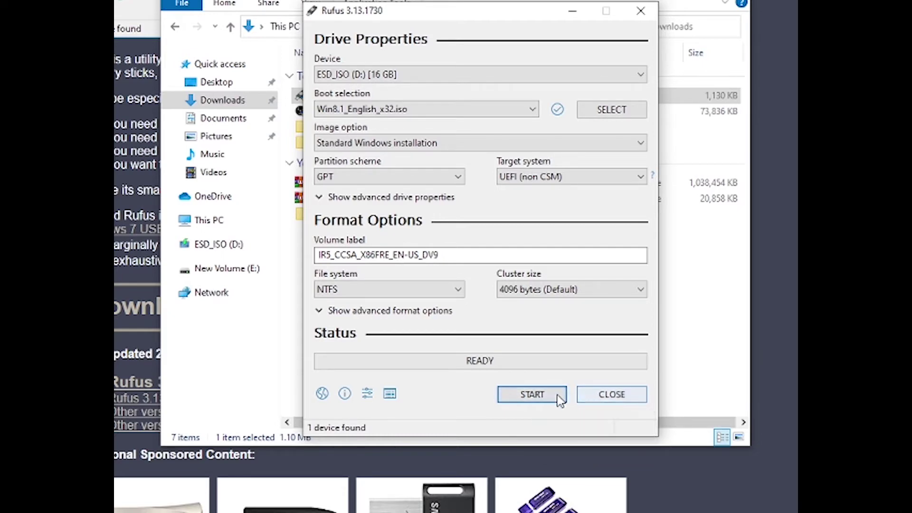
click(531, 395)
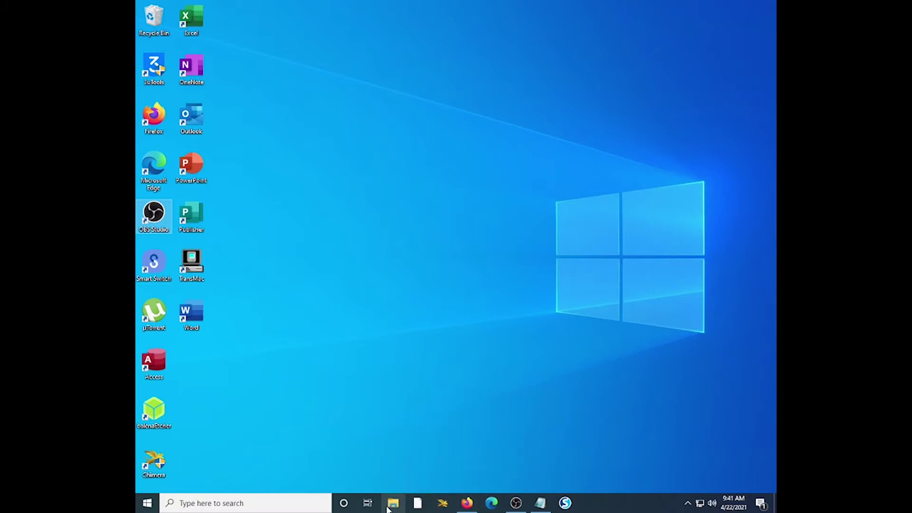
Show the sources folder on IR5_CCSA_X8 (F:) and select the edition settings text in Notepad.
click(394, 504)
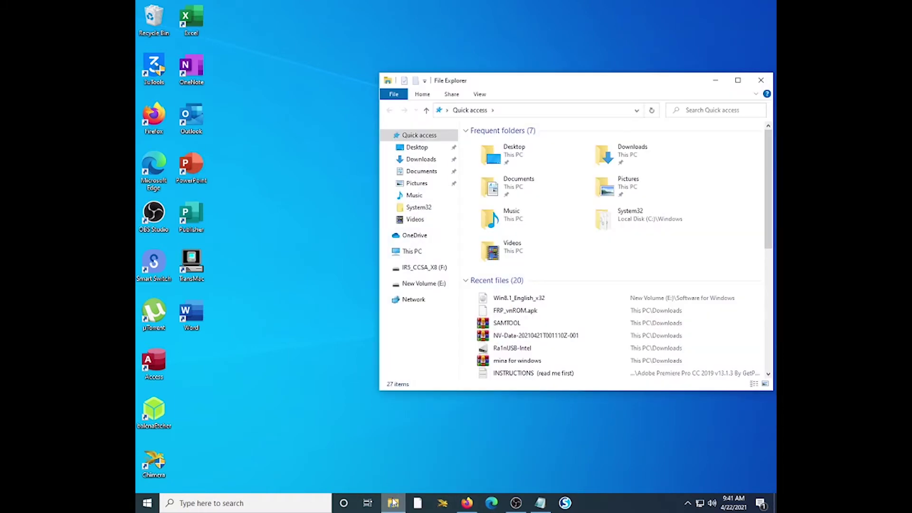
click(424, 269)
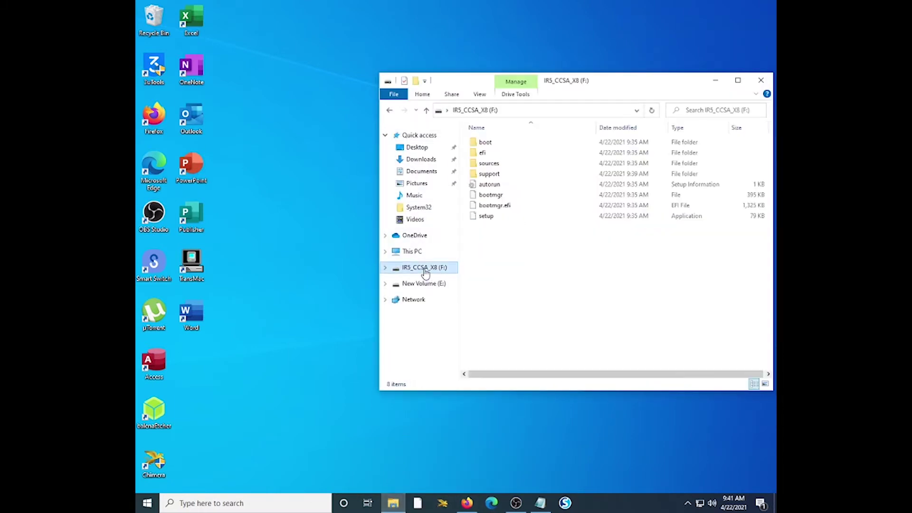
click(491, 164)
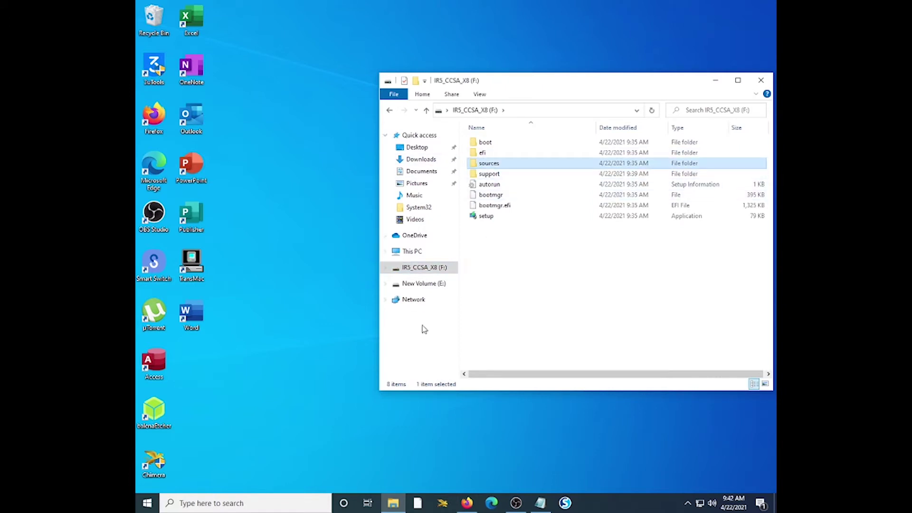
click(540, 503)
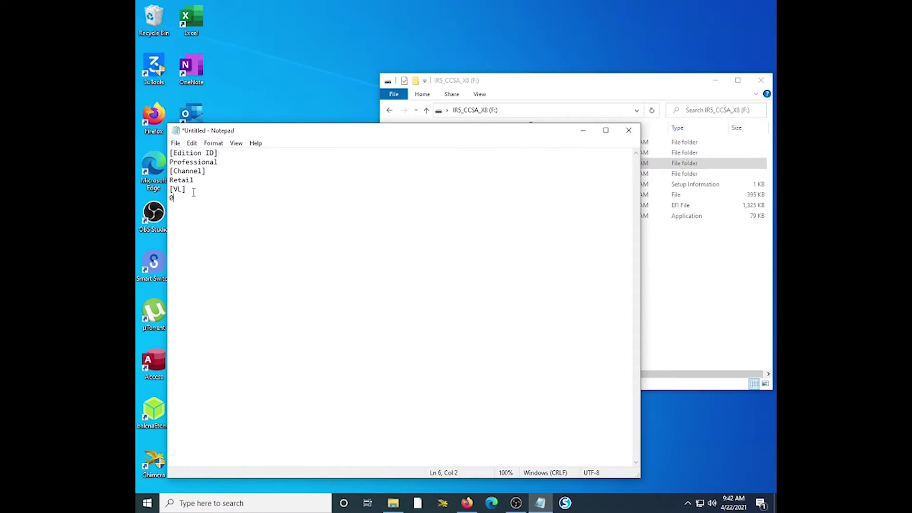
drag(195, 199, 151, 152)
Start a Save As to the Desktop with ei.cfg as the file name.
click(187, 209)
click(175, 144)
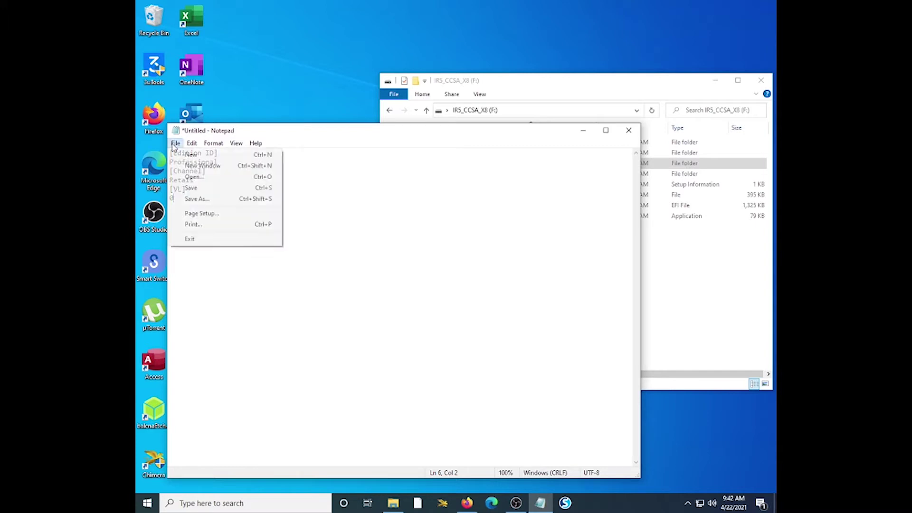
click(206, 200)
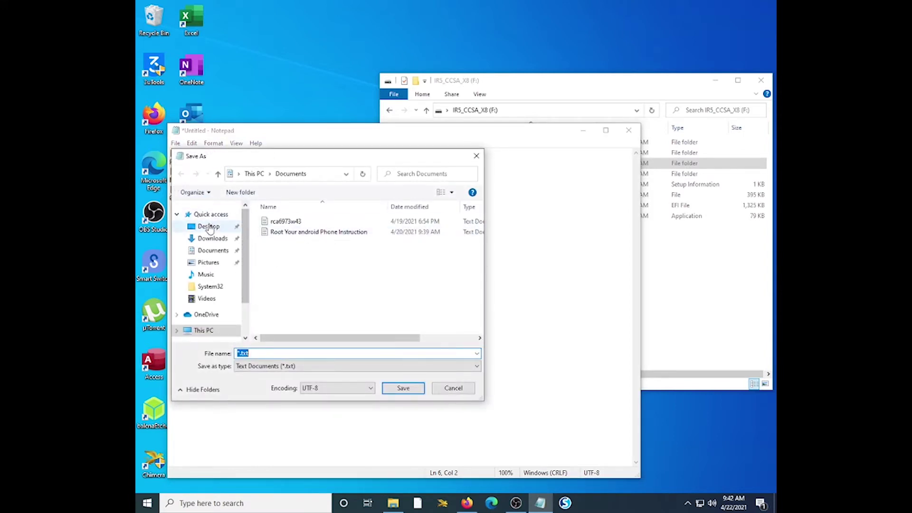
click(208, 227)
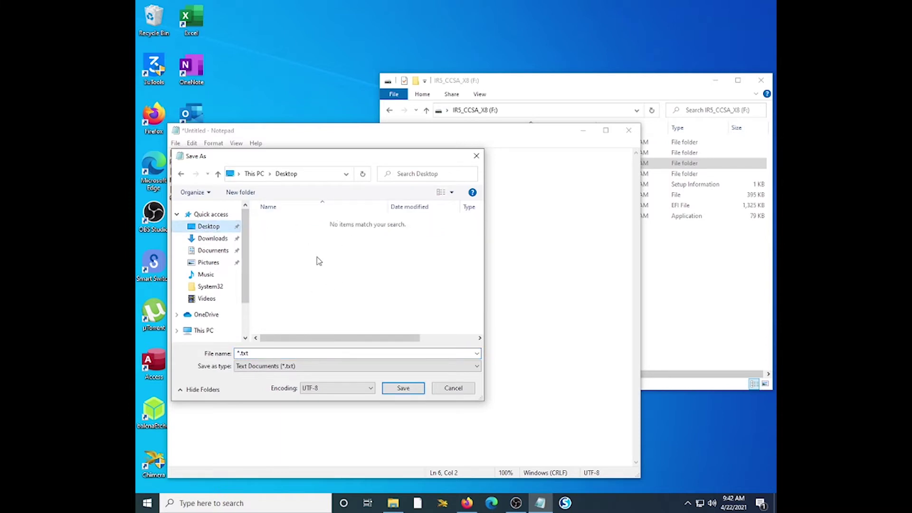
click(222, 356)
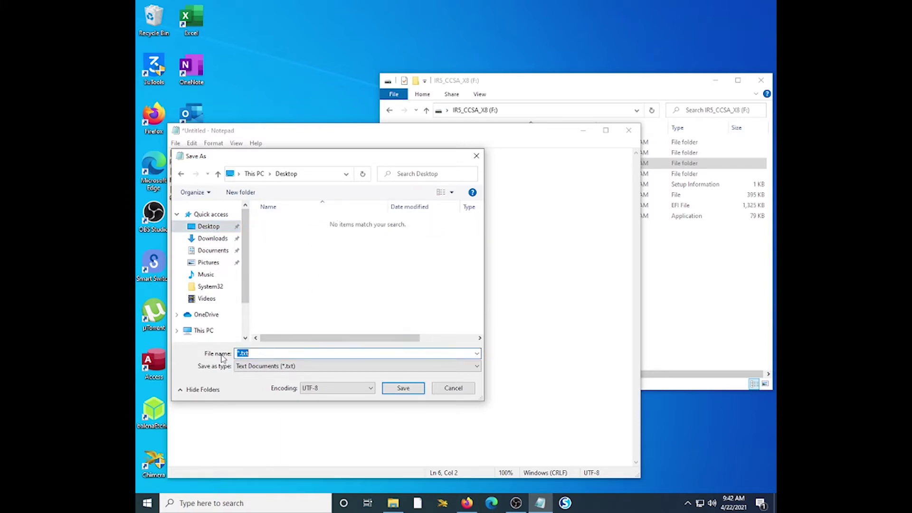
right_click(240, 352)
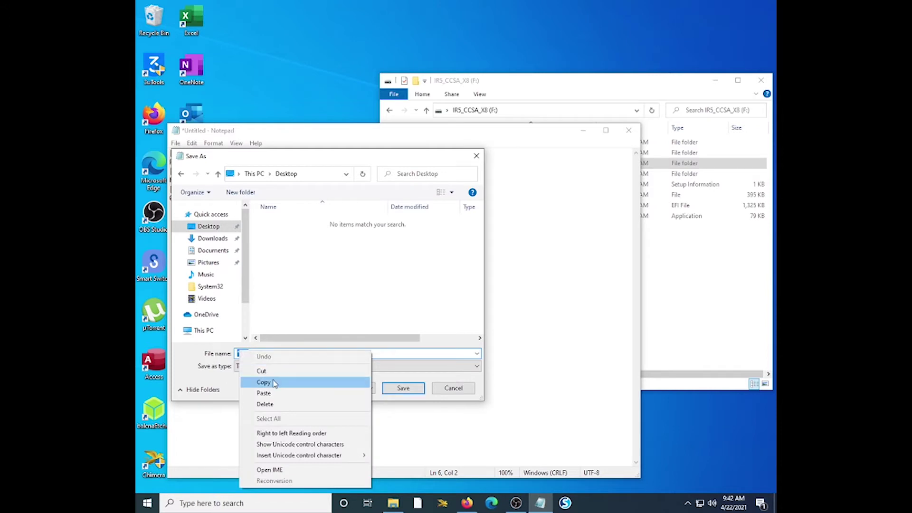
click(274, 394)
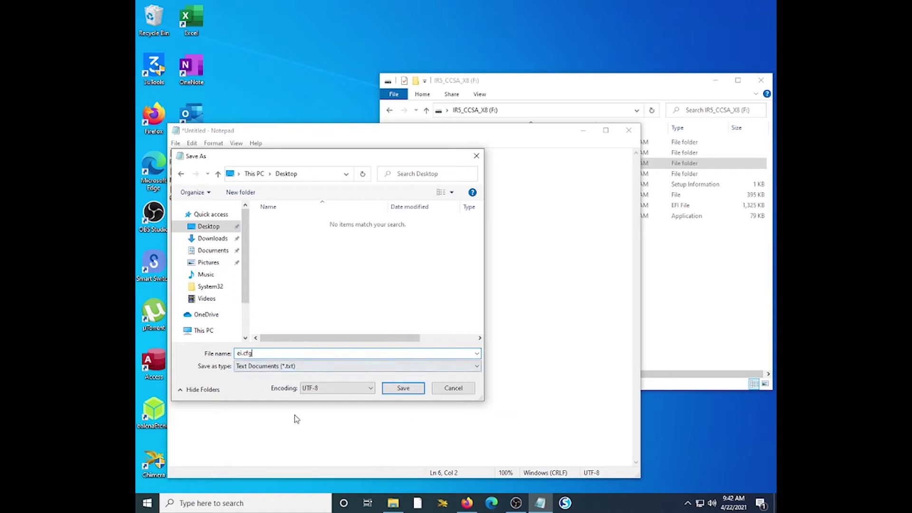
Set the type to All Files and encoding to ANSI, save, and close Notepad.
click(306, 367)
click(300, 383)
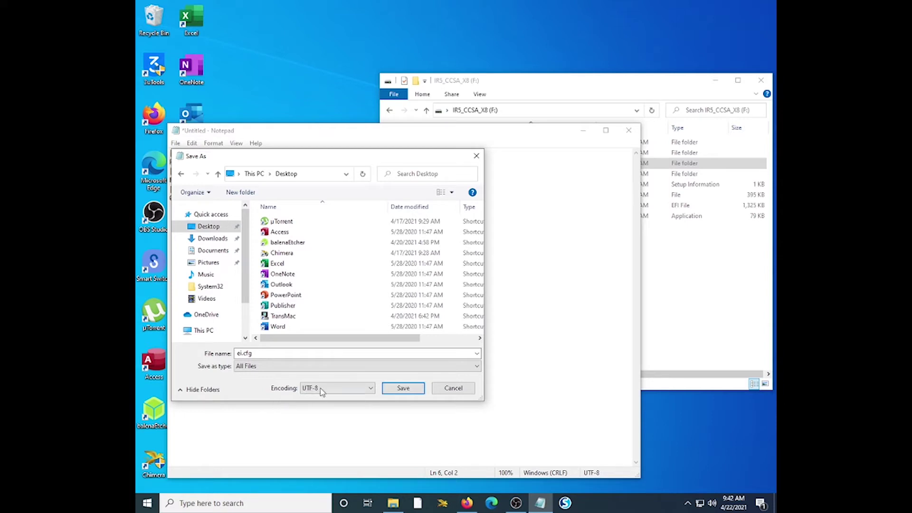
click(371, 388)
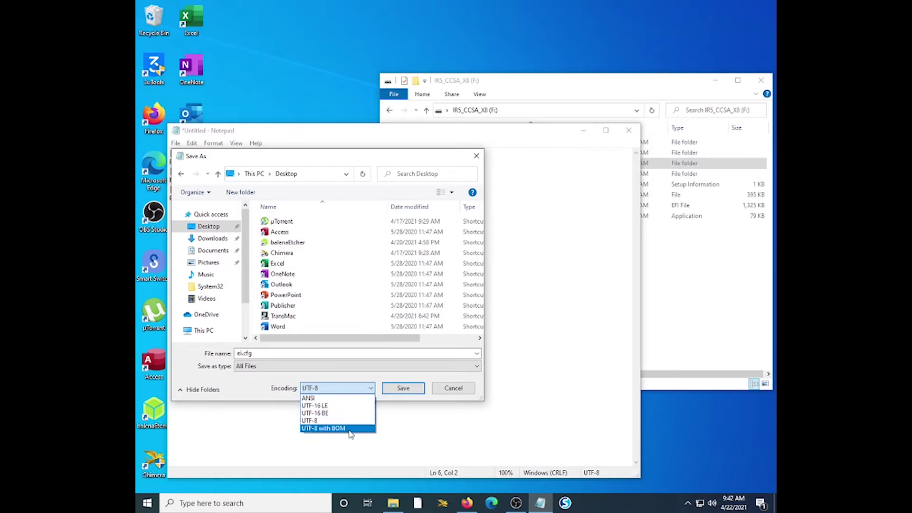
click(344, 399)
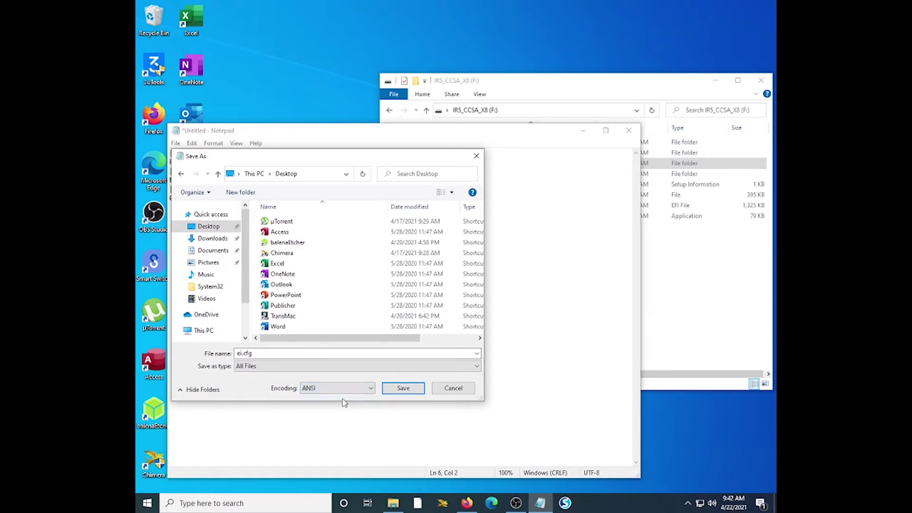
click(393, 389)
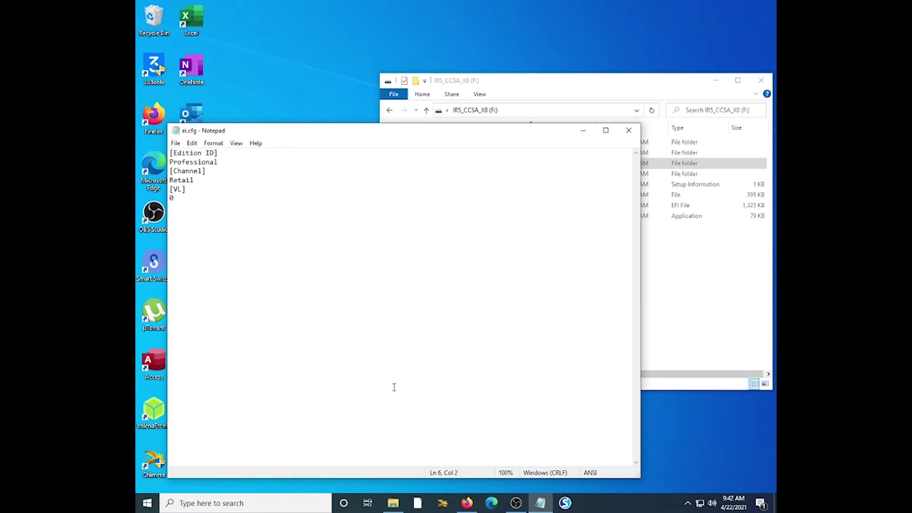
click(628, 130)
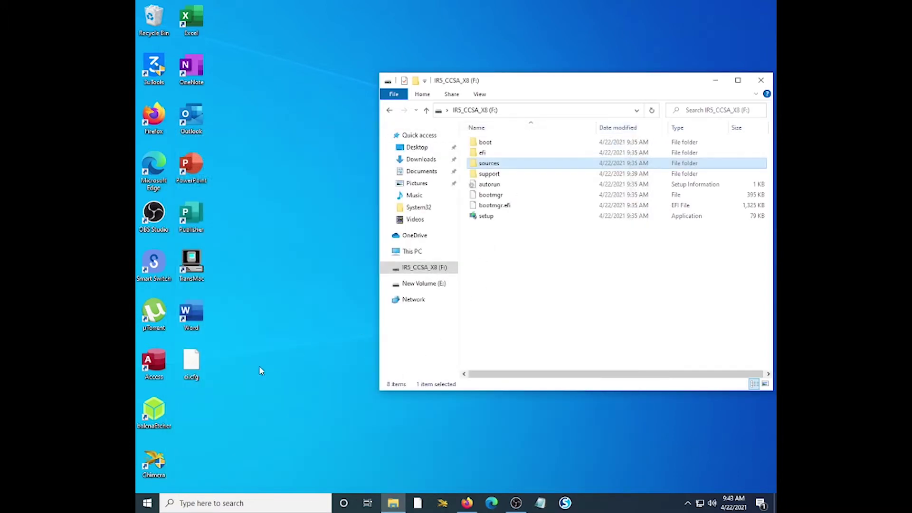
Drag ei.cfg from the desktop onto the sources folder of IR5_CCSA_X8 (F:).
click(200, 364)
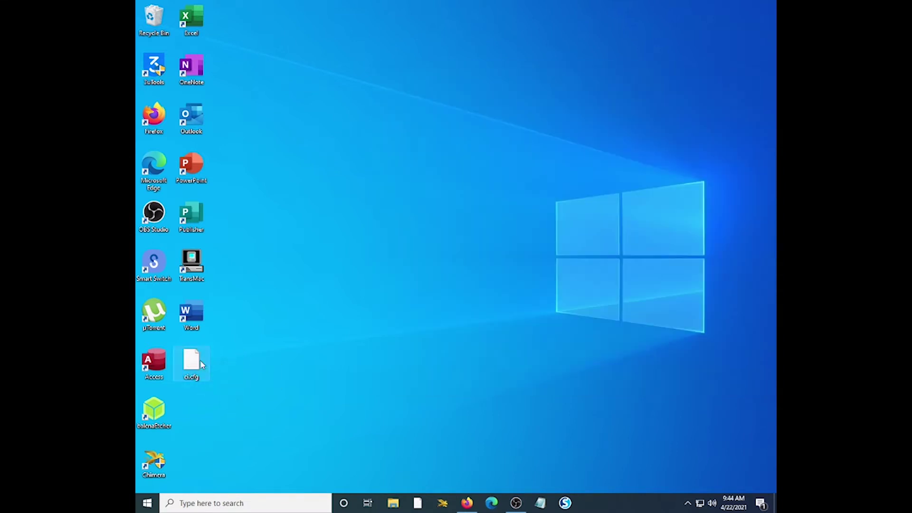
click(392, 503)
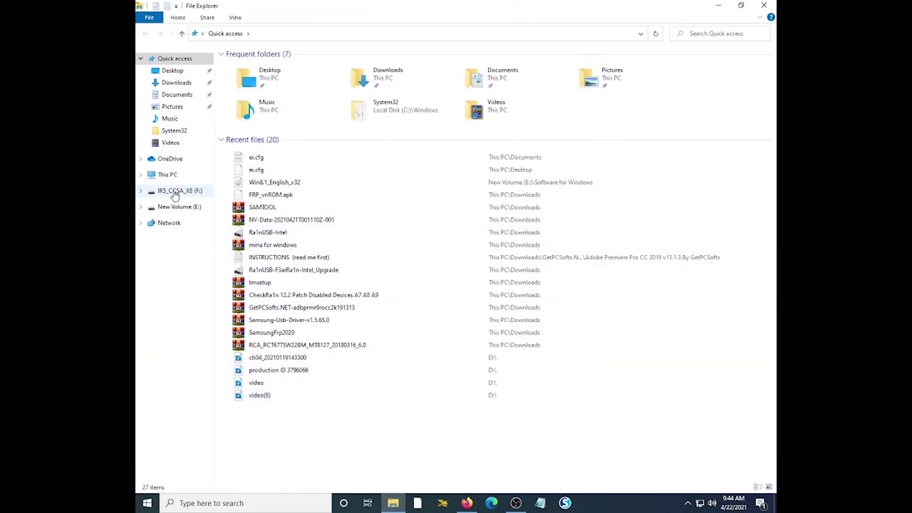
click(176, 190)
click(740, 5)
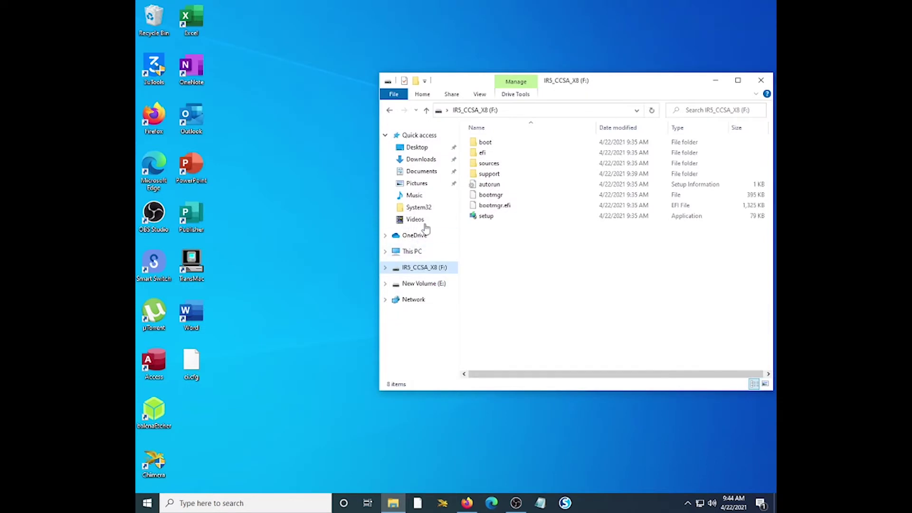
drag(191, 361, 491, 168)
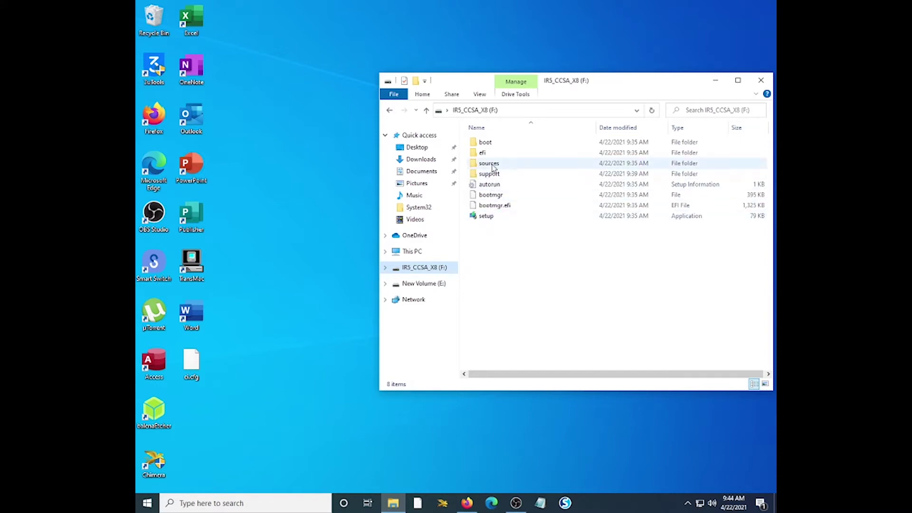
Verify ei.cfg is inside the sources folder, then close the window.
double_click(489, 163)
scroll(492, 289, down, 10)
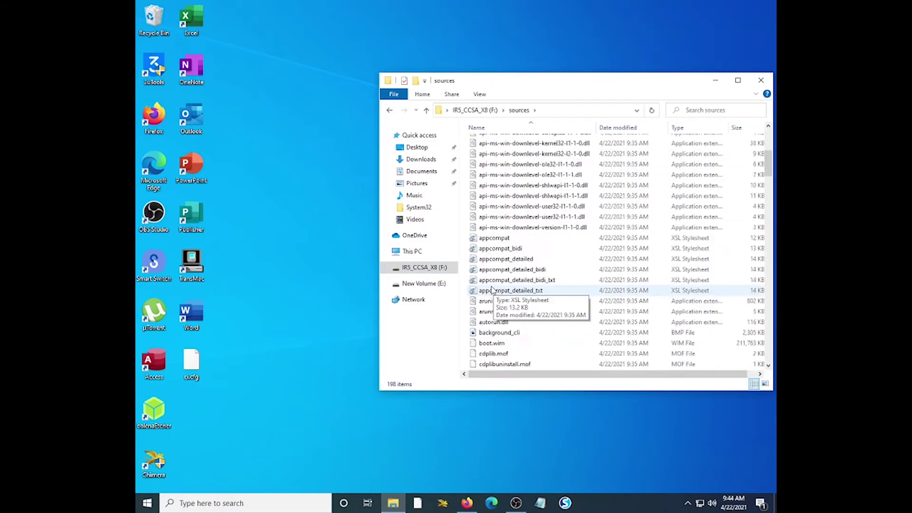
scroll(492, 290, down, 12)
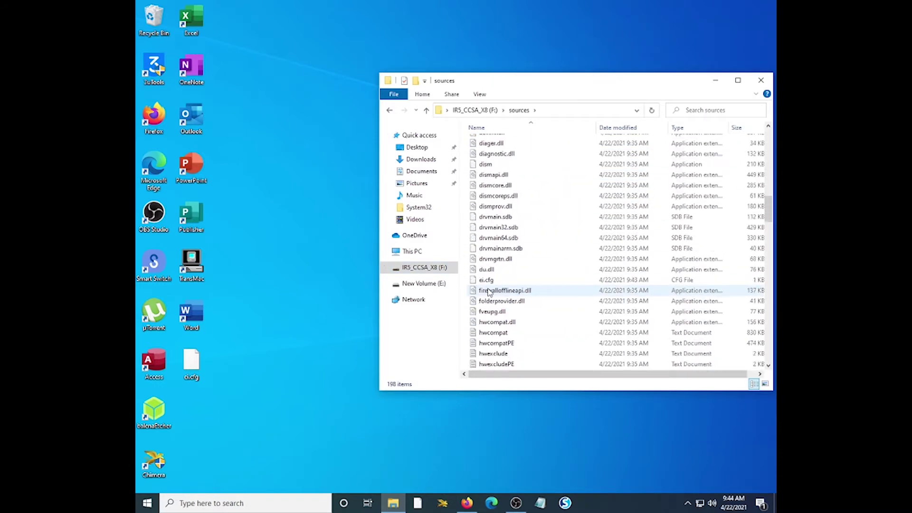
scroll(489, 291, down, 1)
click(486, 251)
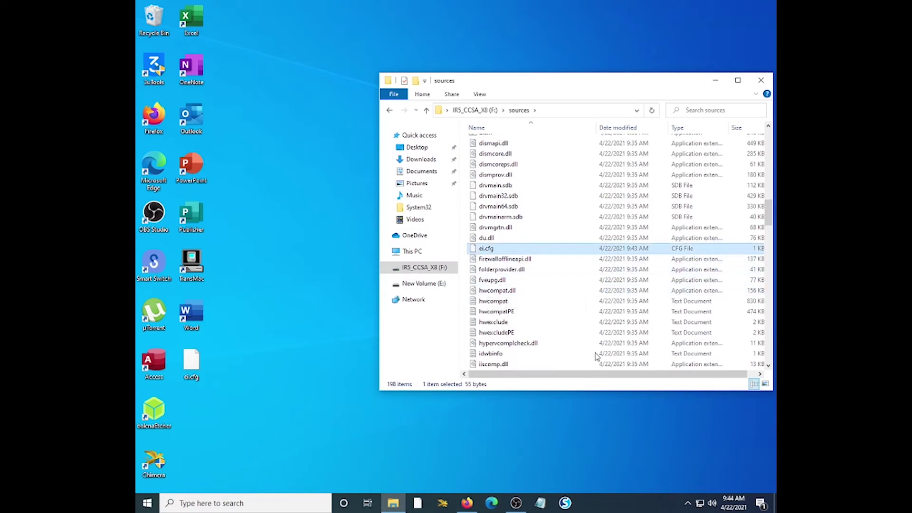
click(761, 82)
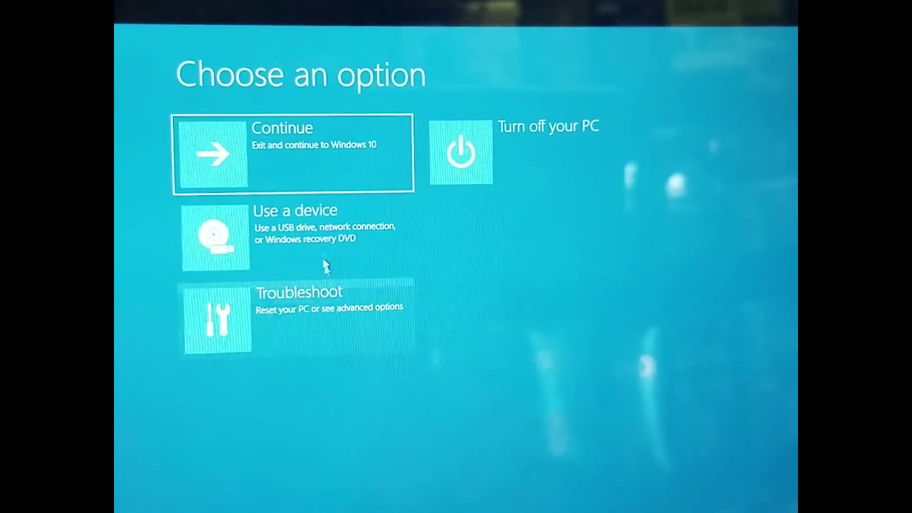
Choose Use a device and boot the tablet from the EFI USB Device.
click(323, 243)
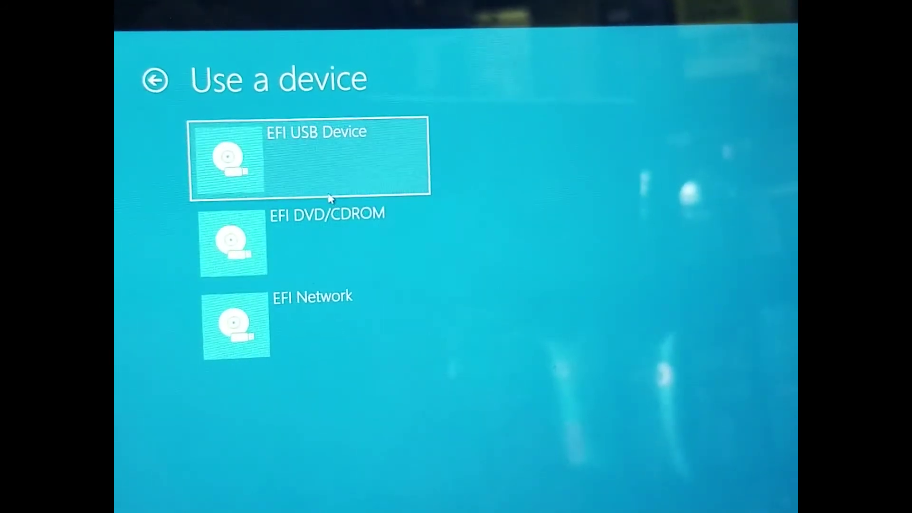
click(326, 172)
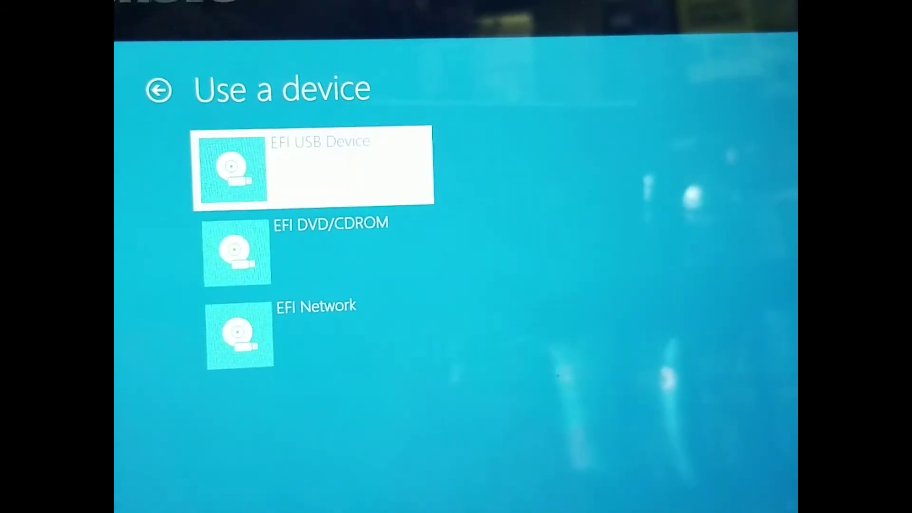